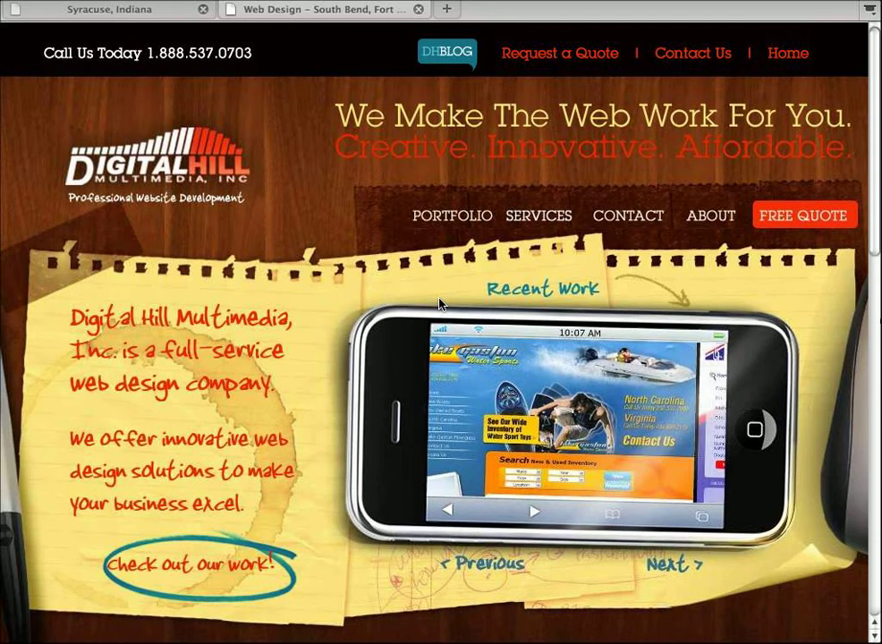
# Switch to the Syracuse site's content management area, open the About Us page and start editing its body text.
pyautogui.click(249, 124)
pyautogui.hotkey('ctrl', 'Tab')
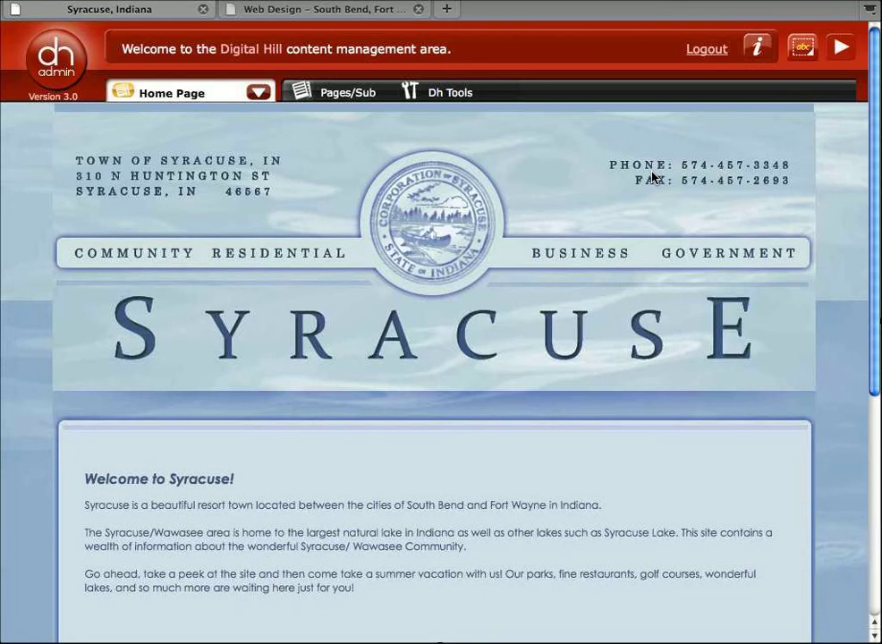
pyautogui.moveTo(362, 276)
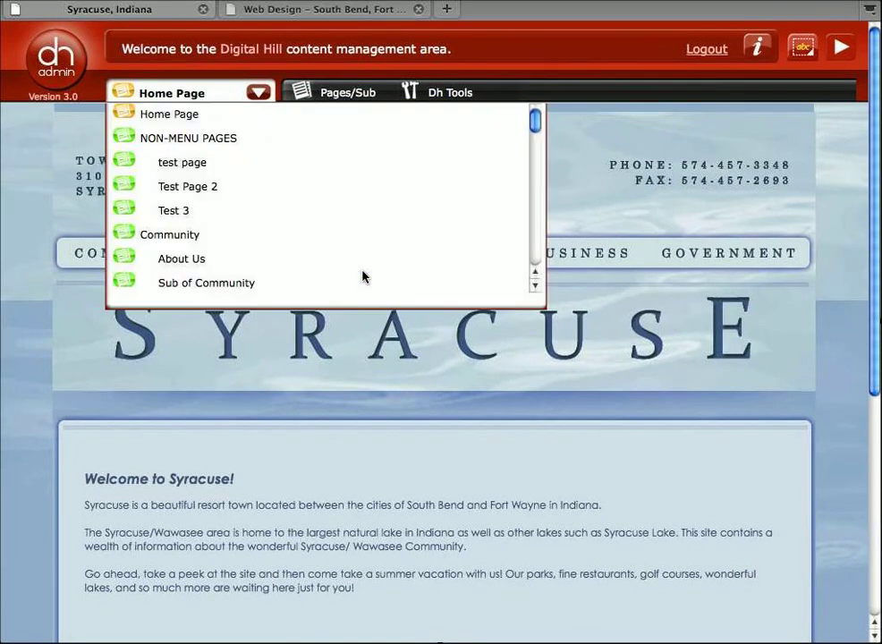
pyautogui.scroll(-6, 354, 222)
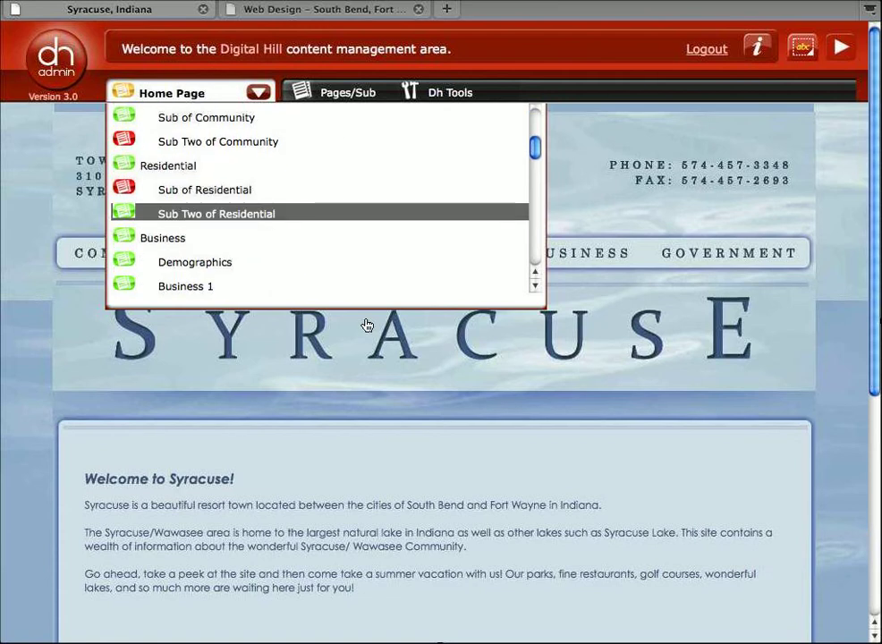
pyautogui.scroll(-5, 362, 325)
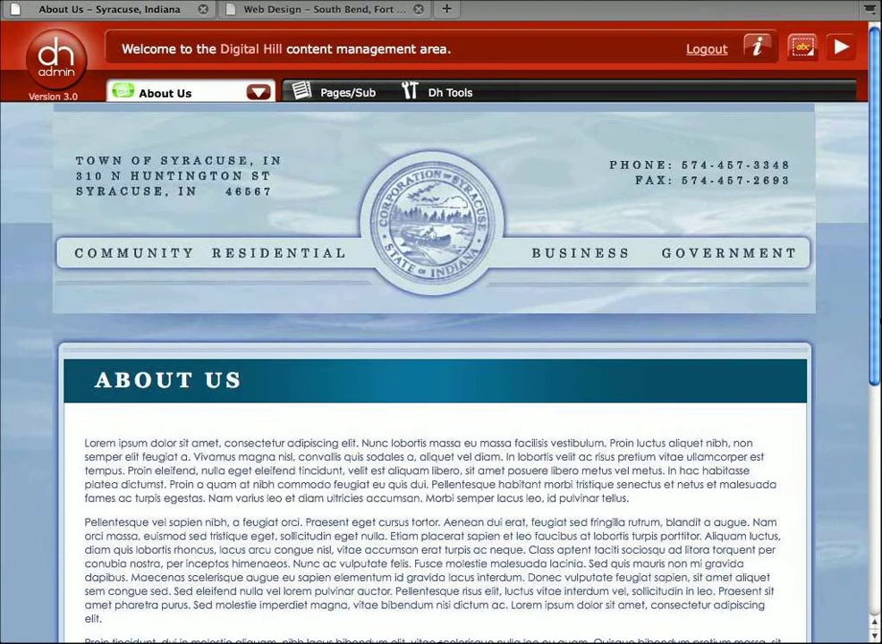
pyautogui.scroll(-5, 320, 477)
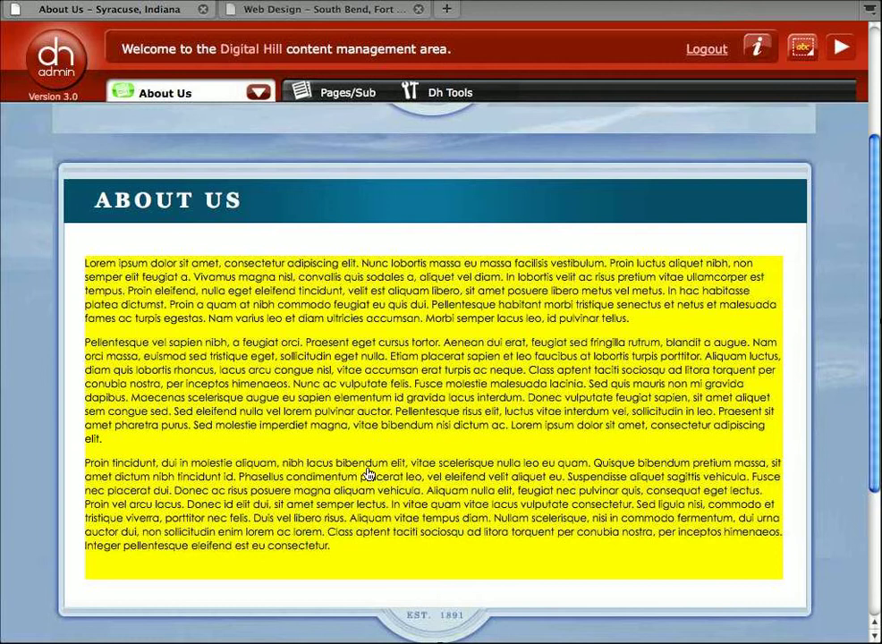
pyautogui.click(411, 476)
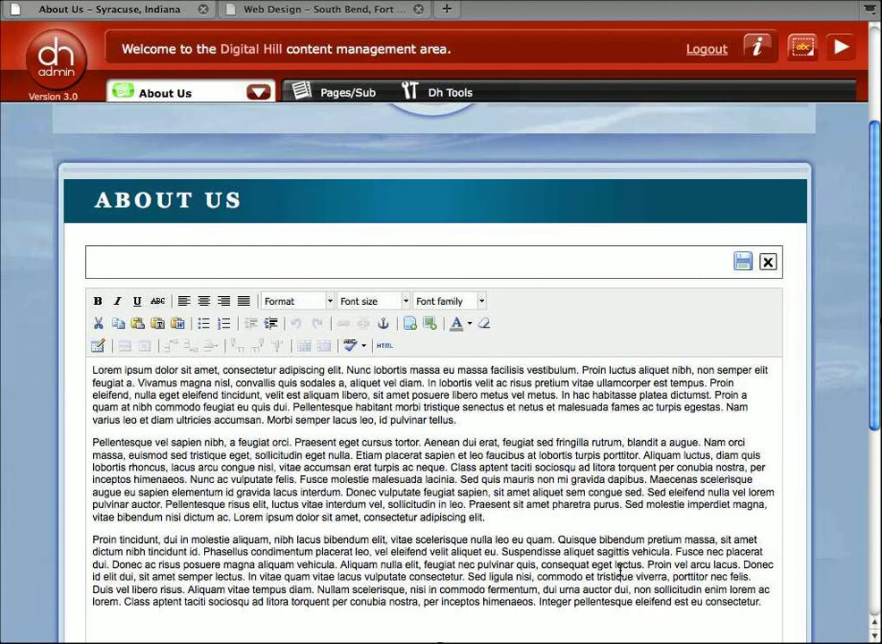
# Open the image manager from the body text editor and delete sunset.jpg from the content folder.
pyautogui.click(199, 484)
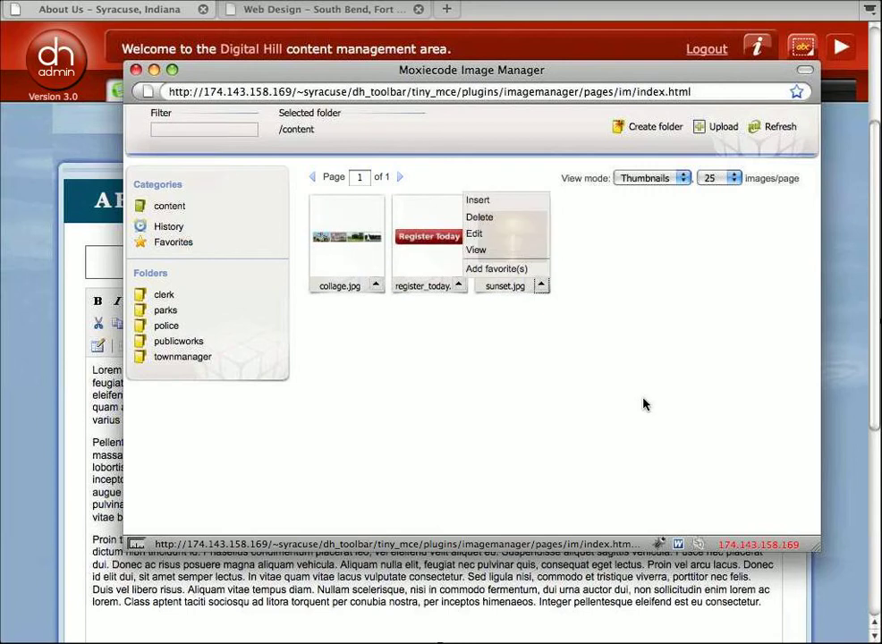
pyautogui.click(480, 218)
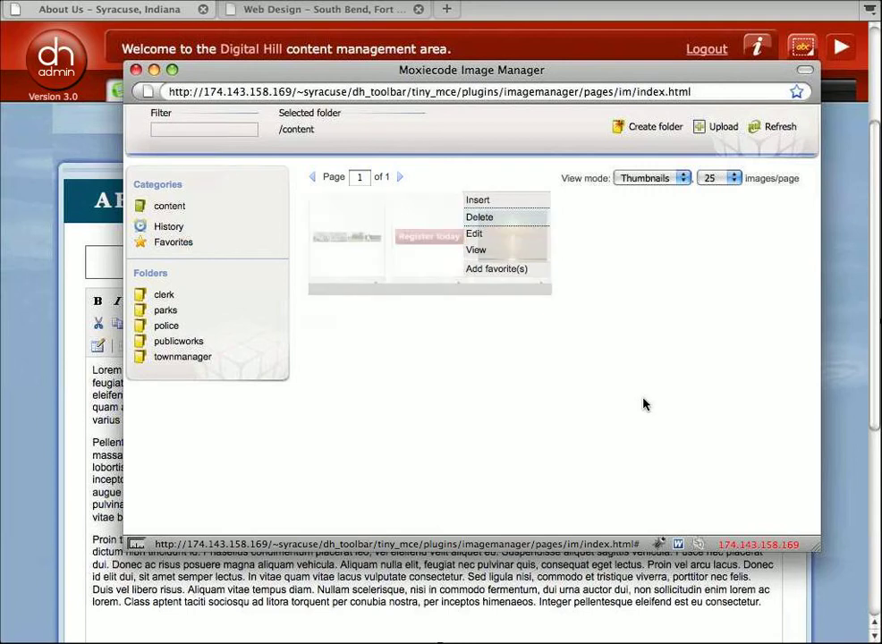
pyautogui.click(433, 353)
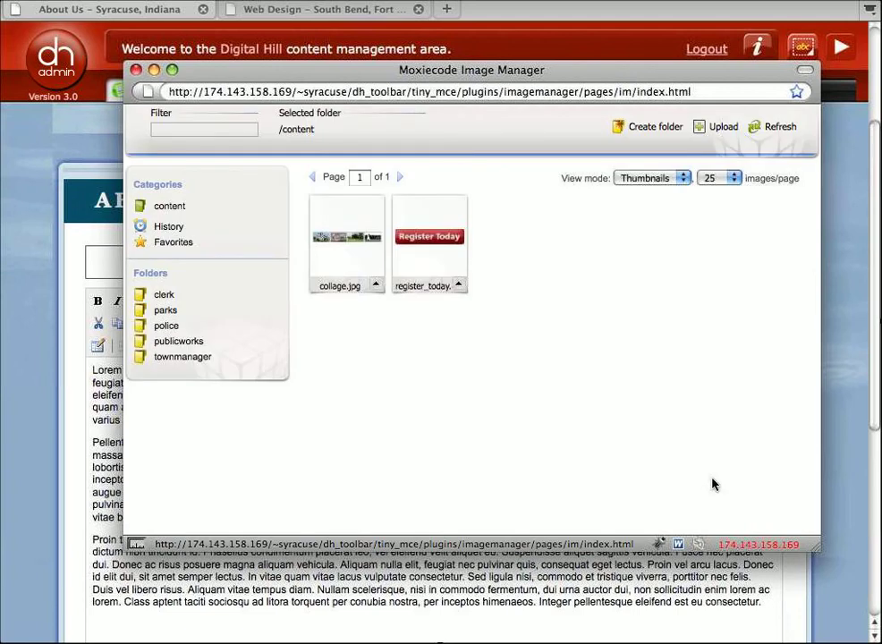
# Upload sunset.jpg from the Desktop to the /content image folder.
pyautogui.click(716, 127)
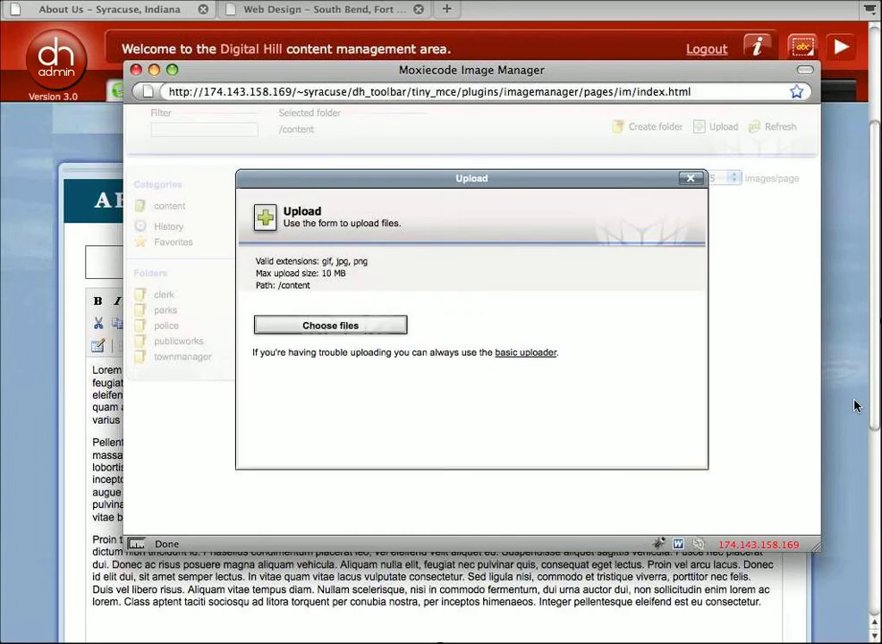
pyautogui.click(448, 445)
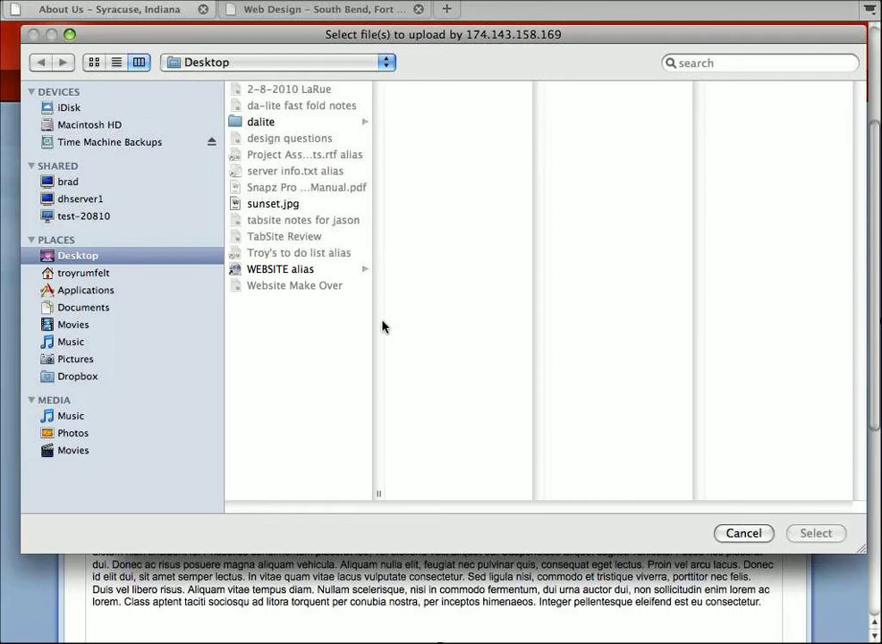
pyautogui.click(274, 204)
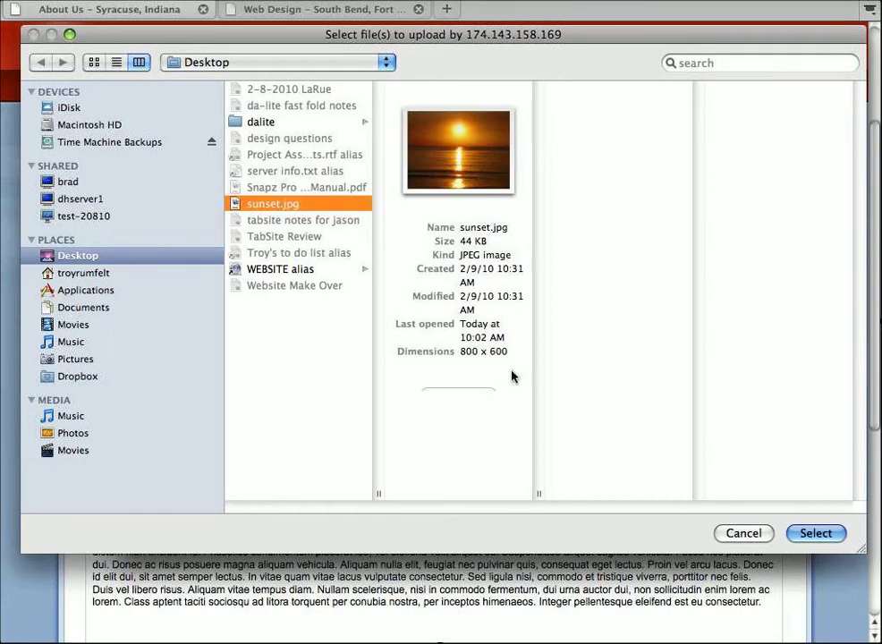
pyautogui.click(816, 533)
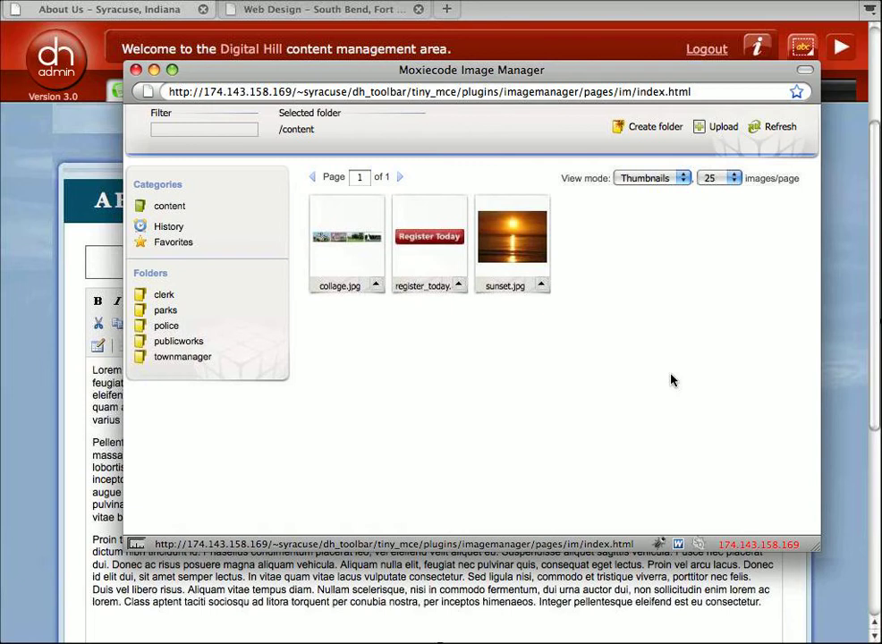
# Insert sunset.jpg before the first paragraph and enlarge it to about 282 x 211.
pyautogui.click(511, 238)
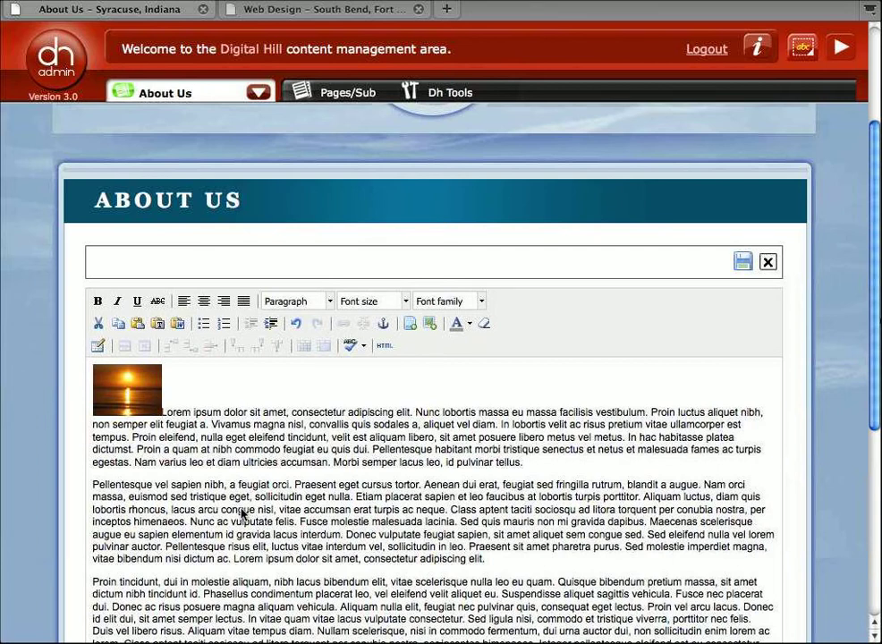
pyautogui.hotkey('shift', 'Left')
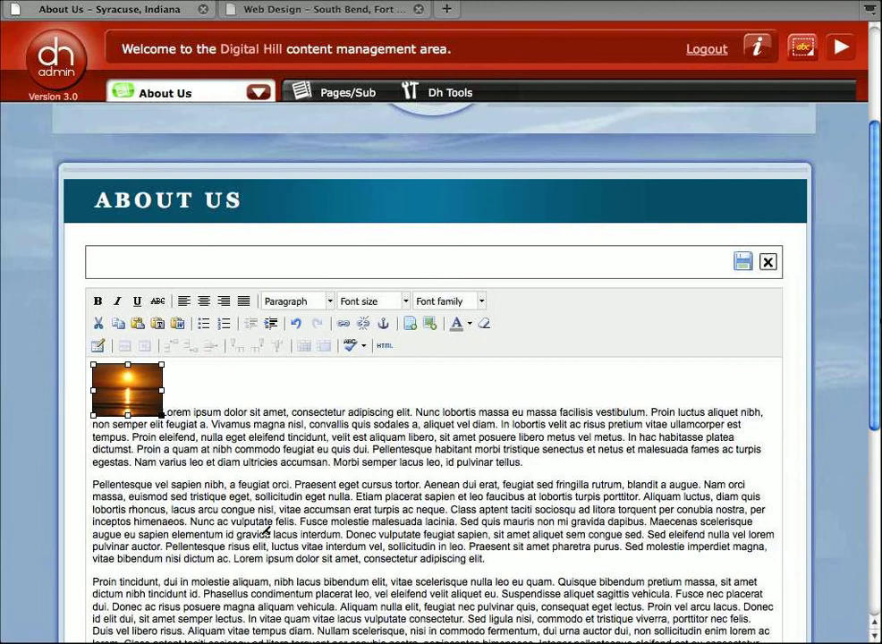
pyautogui.moveTo(162, 415); pyautogui.dragTo(337, 545)
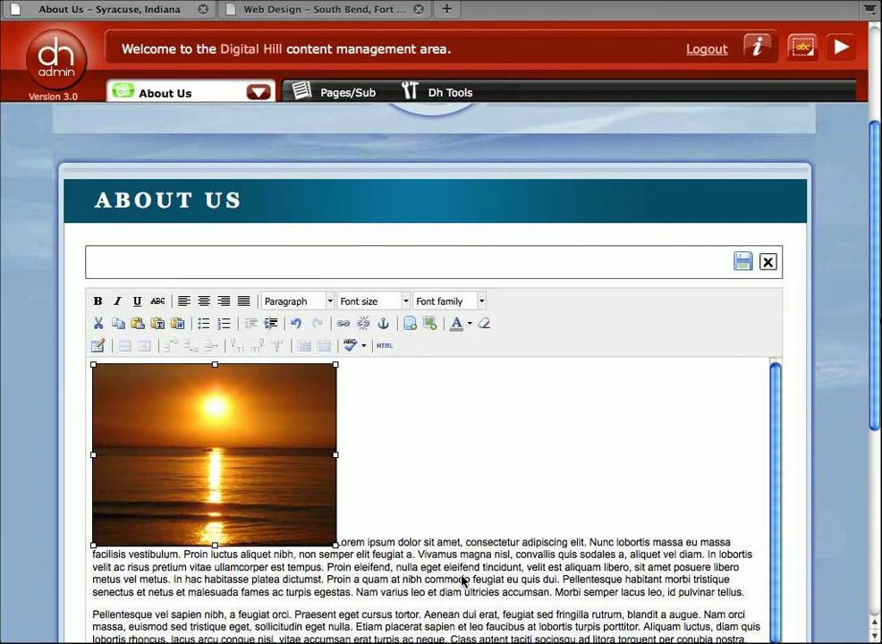
# Edit the sunset image's properties, setting its description to "Sunset" and its alignment to Left.
pyautogui.rightClick(313, 574)
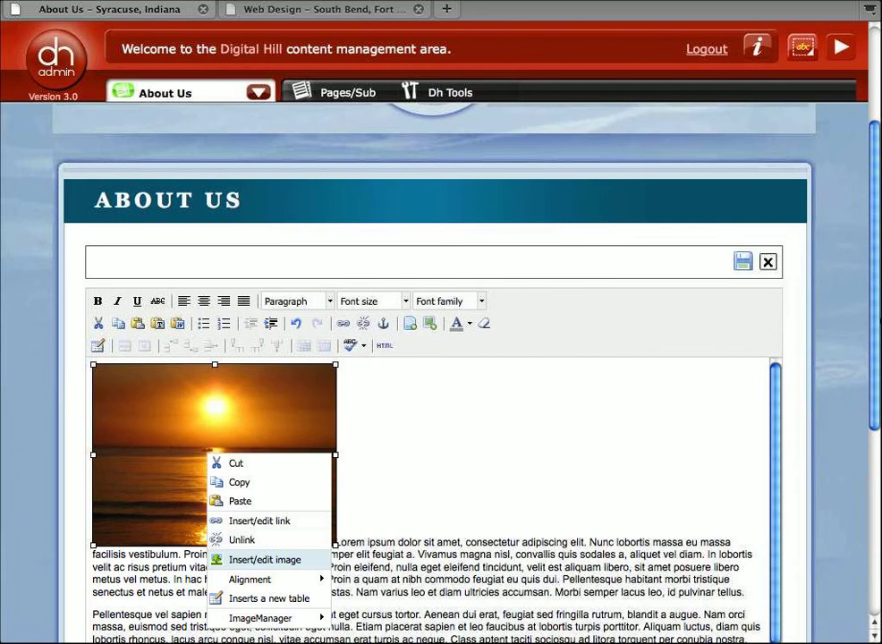
pyautogui.click(267, 562)
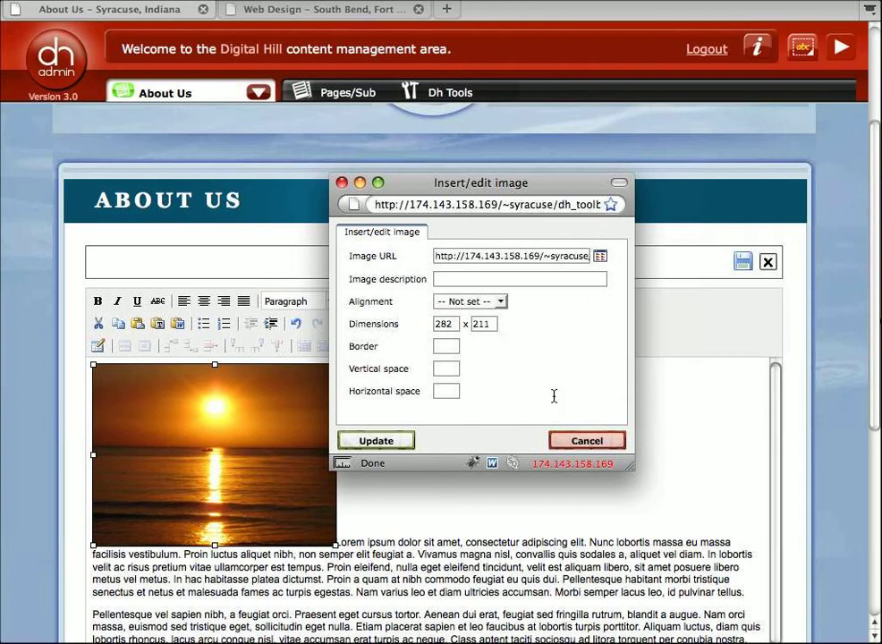
pyautogui.write('Sunset')
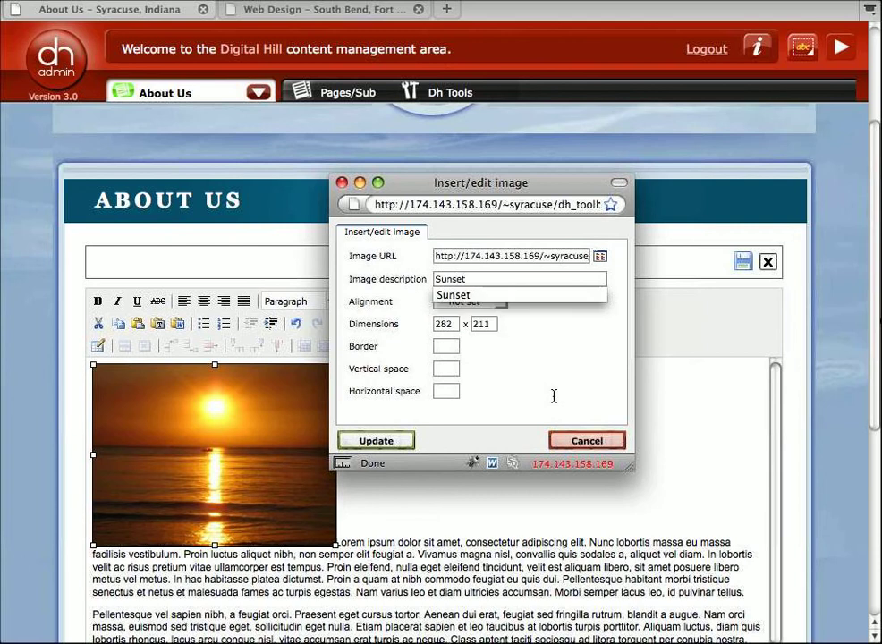
pyautogui.press('Down')
pyautogui.press('Return')
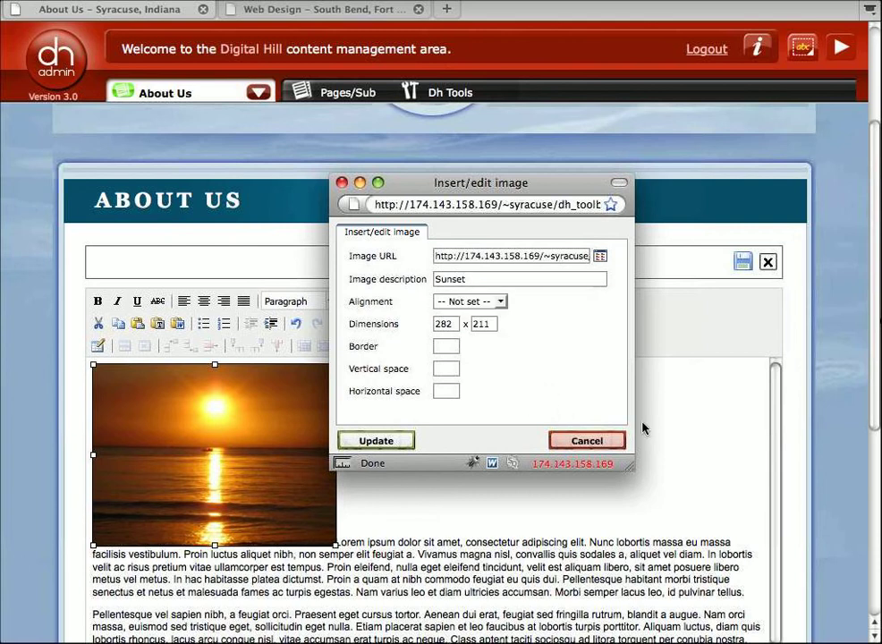
pyautogui.click(499, 301)
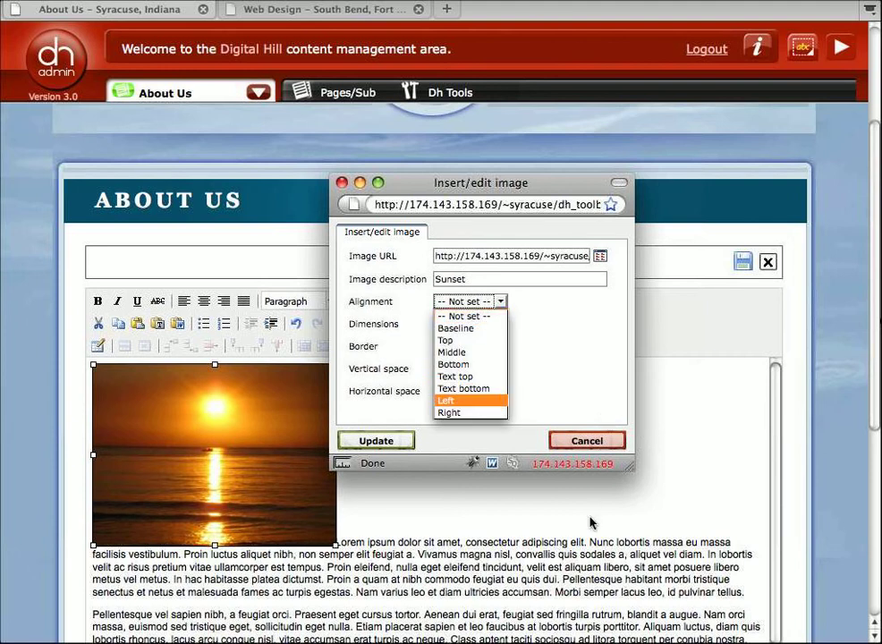
pyautogui.click(454, 399)
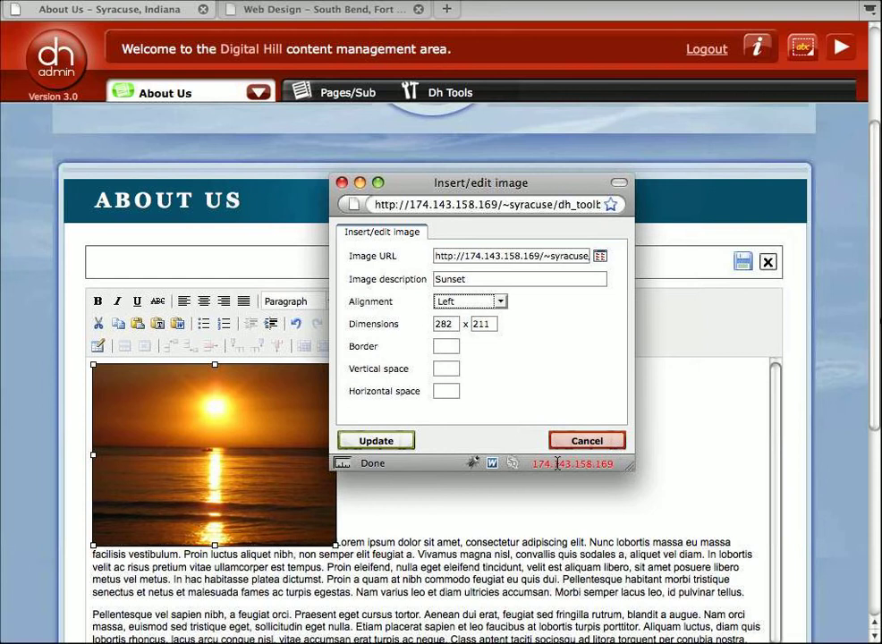
# Give the sunset image a border of 2 with vertical and horizontal space of 15, and apply the image changes.
pyautogui.click(447, 346)
pyautogui.write('2')
pyautogui.press('Down')
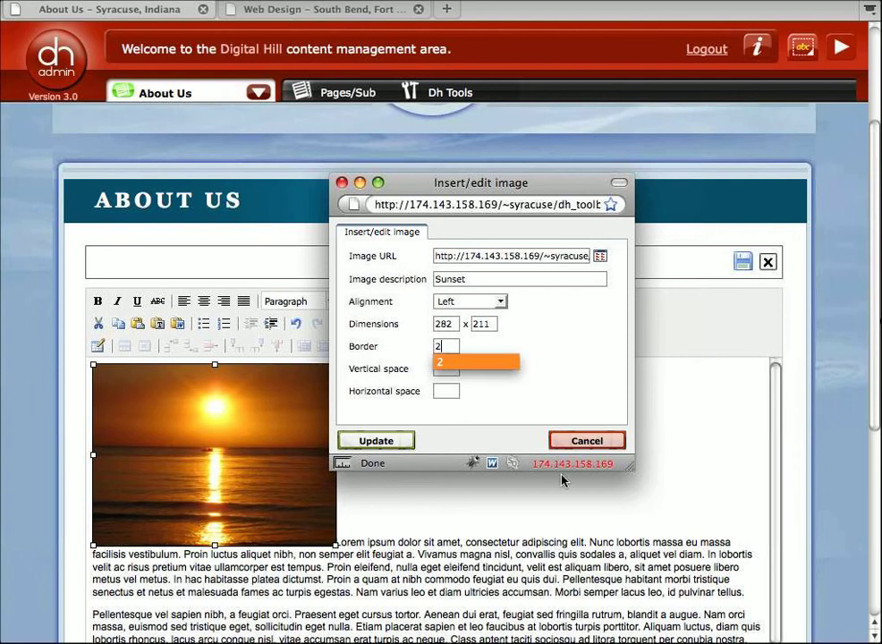
pyautogui.press('Return')
pyautogui.press('Tab')
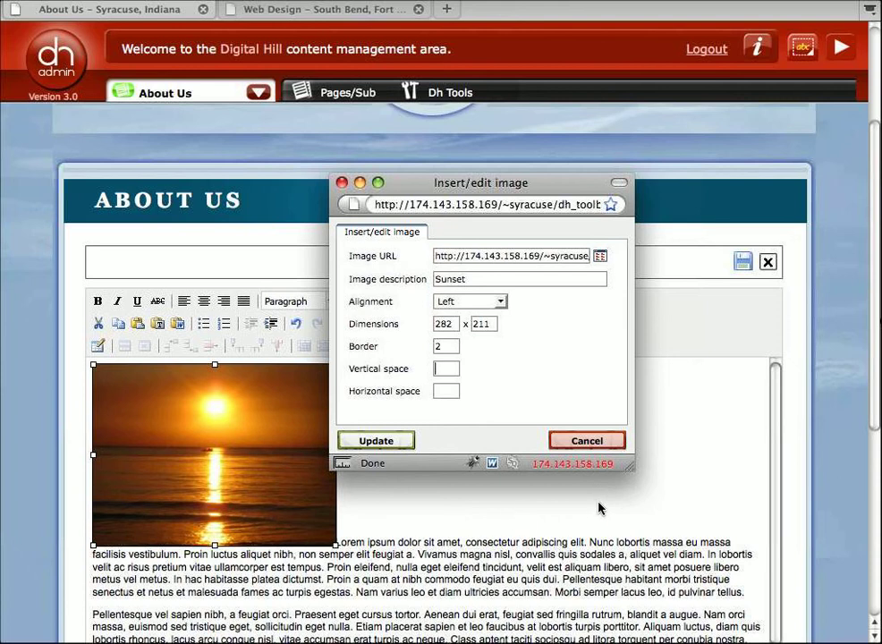
pyautogui.write('15')
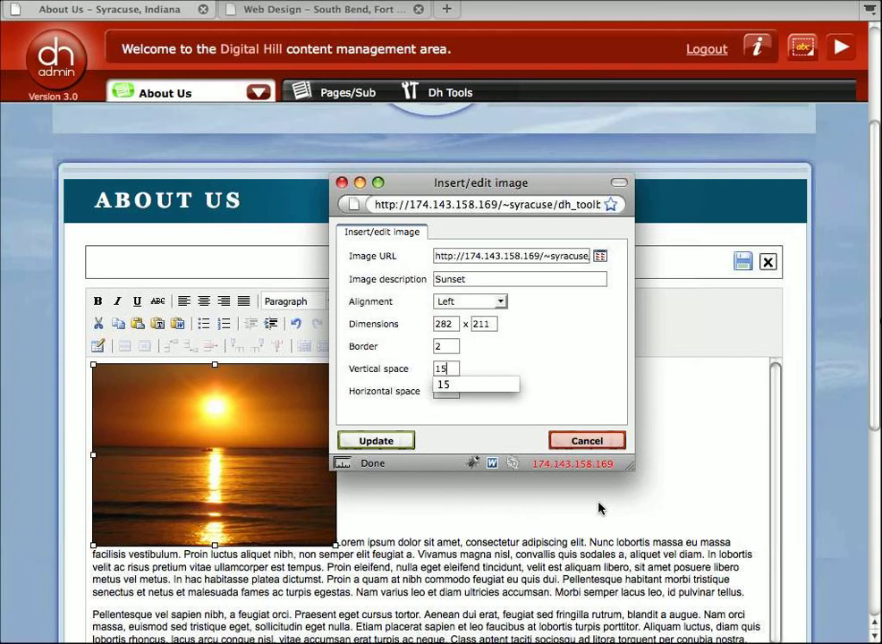
pyautogui.press('Return')
pyautogui.press('Tab')
pyautogui.write('15')
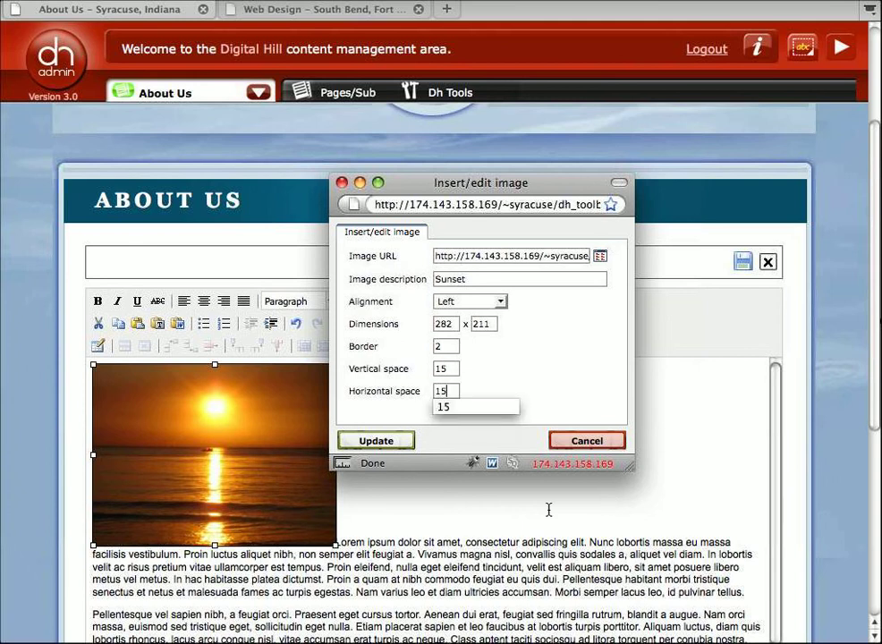
pyautogui.press('Down')
pyautogui.press('Return')
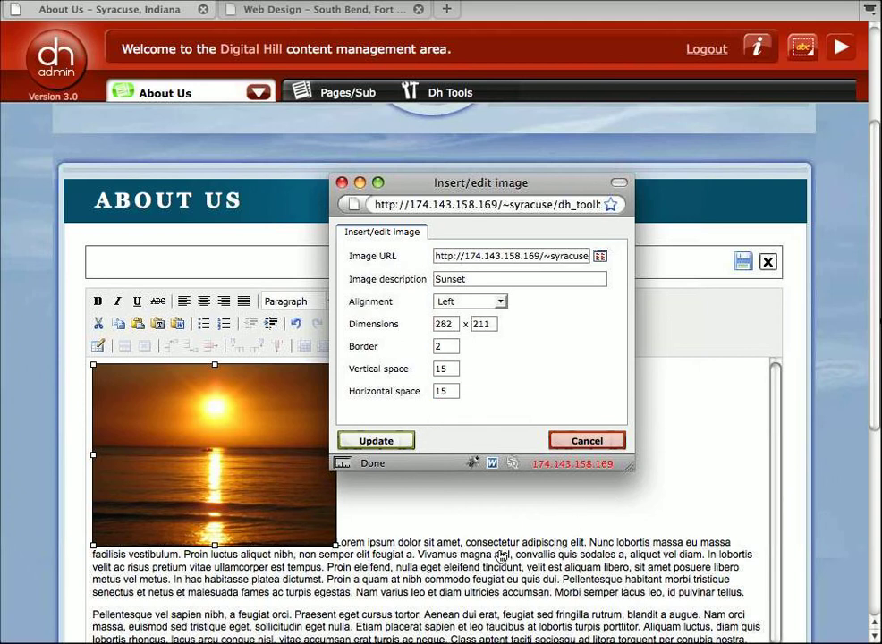
pyautogui.press('Return')
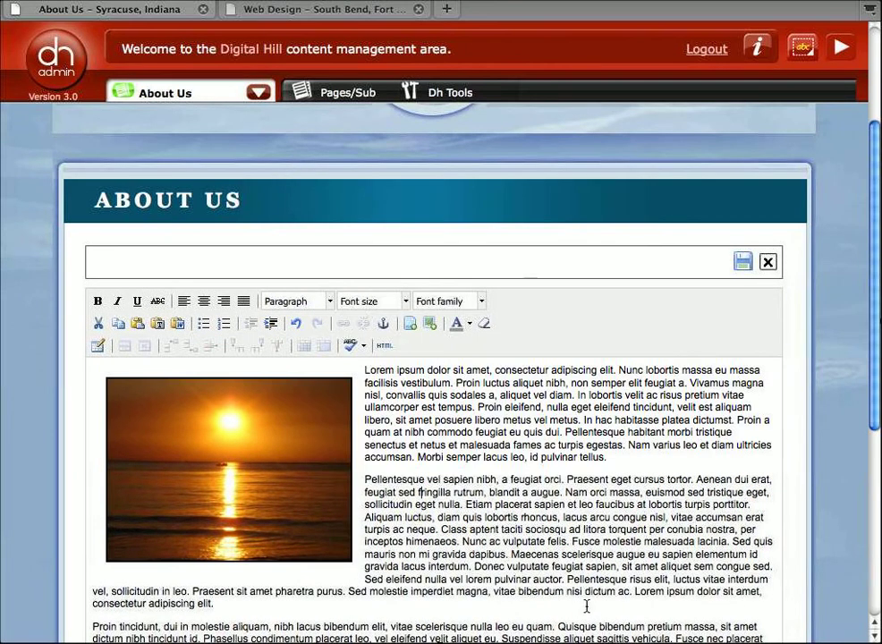
# Save the edited About Us content and review the resulting page down to its footer.
pyautogui.click(847, 383)
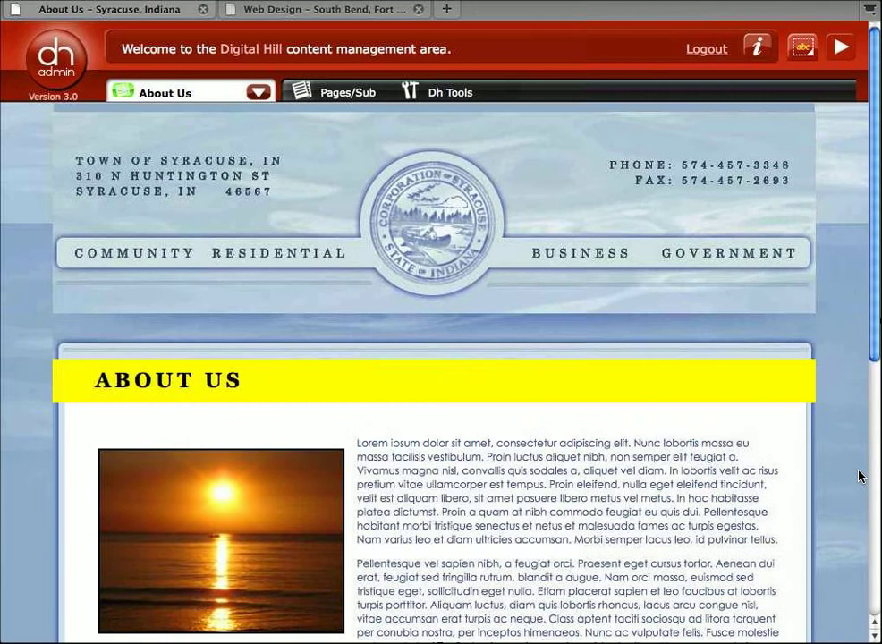
pyautogui.scroll(-5, 878, 510)
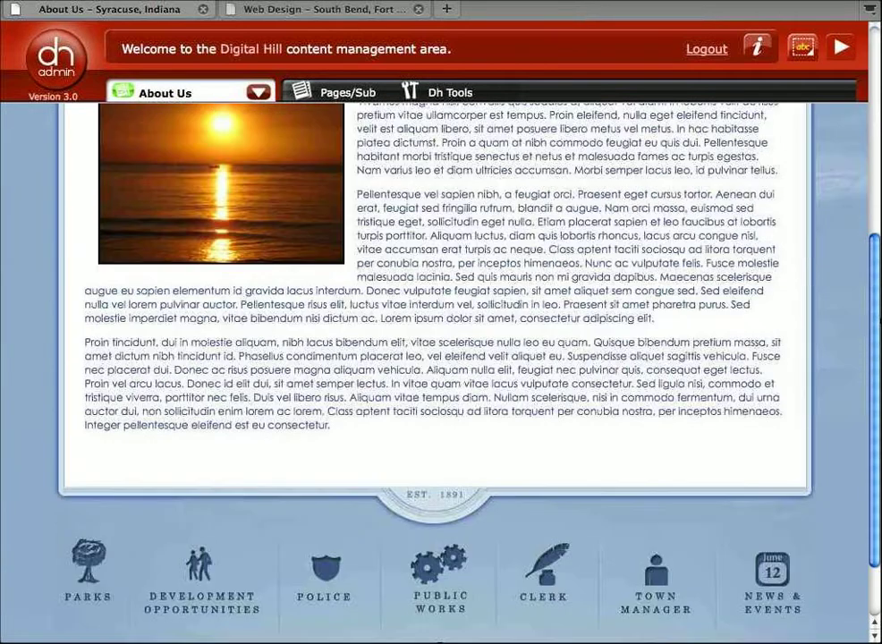